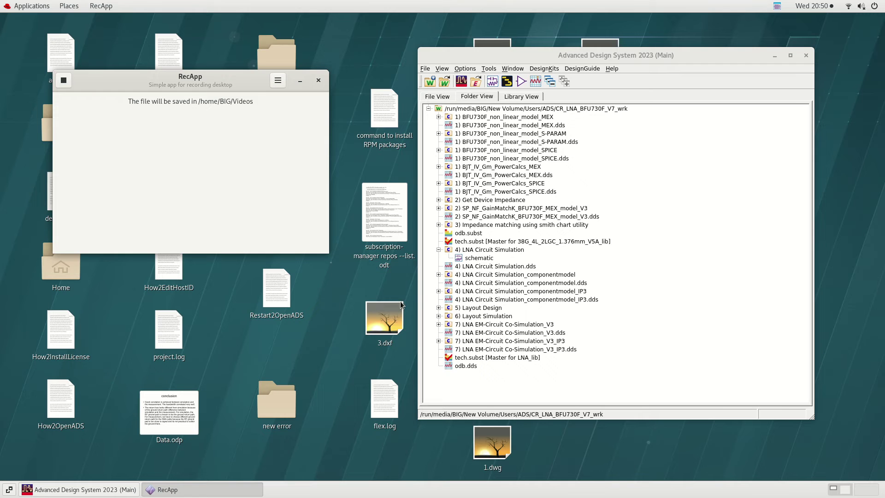
# Step: Expand the 6) Layout Simulation cell in the Folder View and open its layout view
pyautogui.click(437, 322)
pyautogui.click(482, 318)
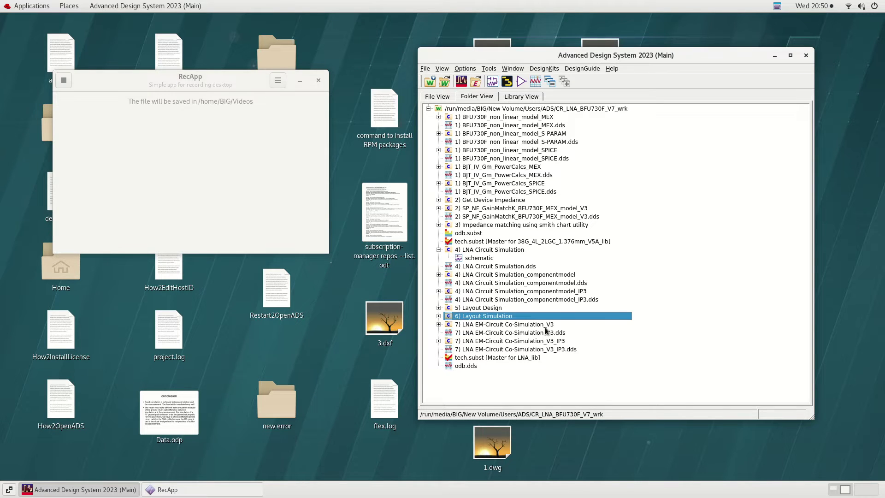
pyautogui.click(438, 317)
pyautogui.click(474, 325)
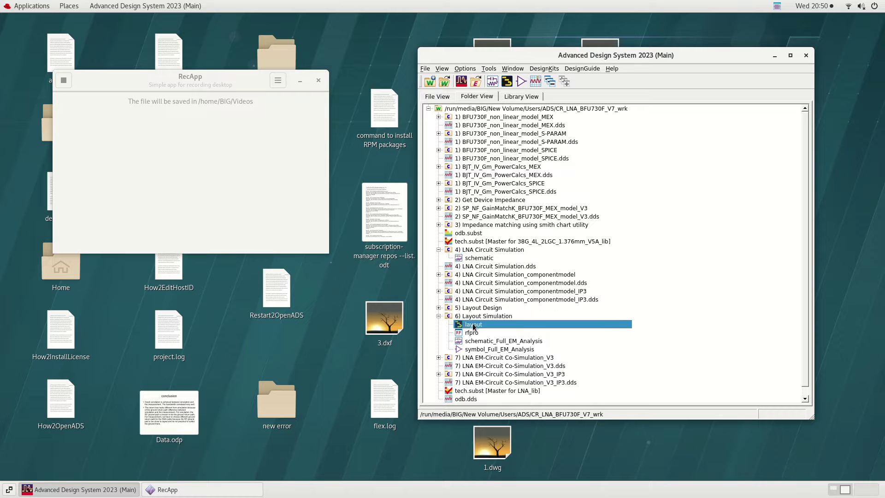
pyautogui.doubleClick(473, 325)
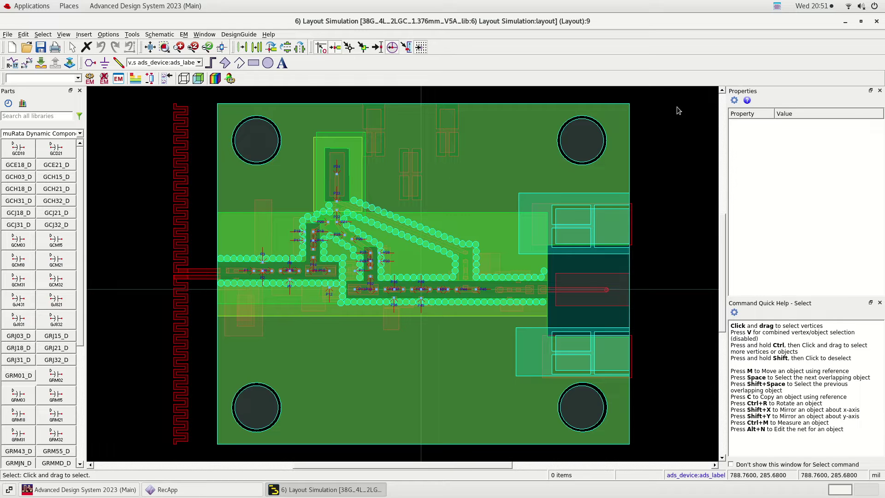
pyautogui.click(288, 273)
pyautogui.click(289, 282)
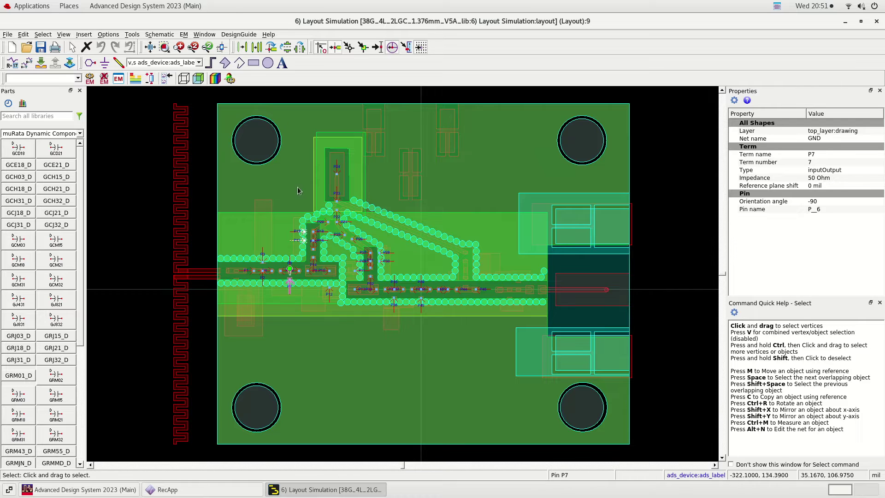
pyautogui.click(149, 78)
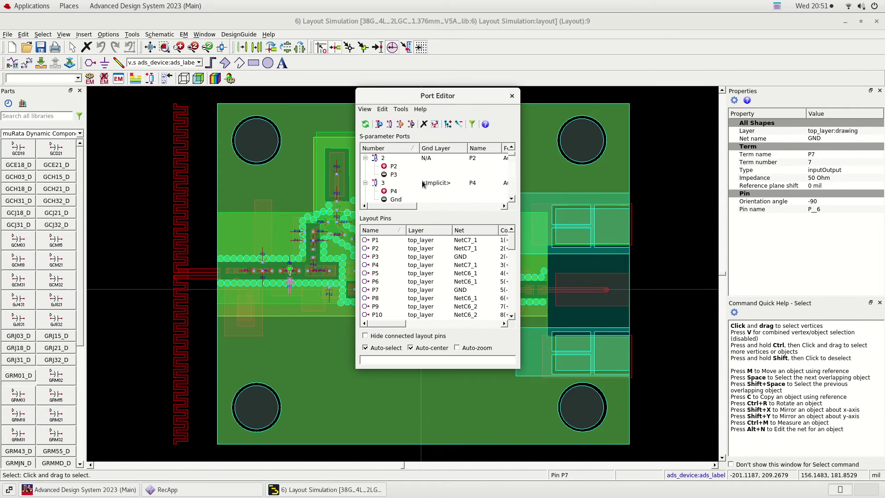
pyautogui.scroll(-12, 422, 184)
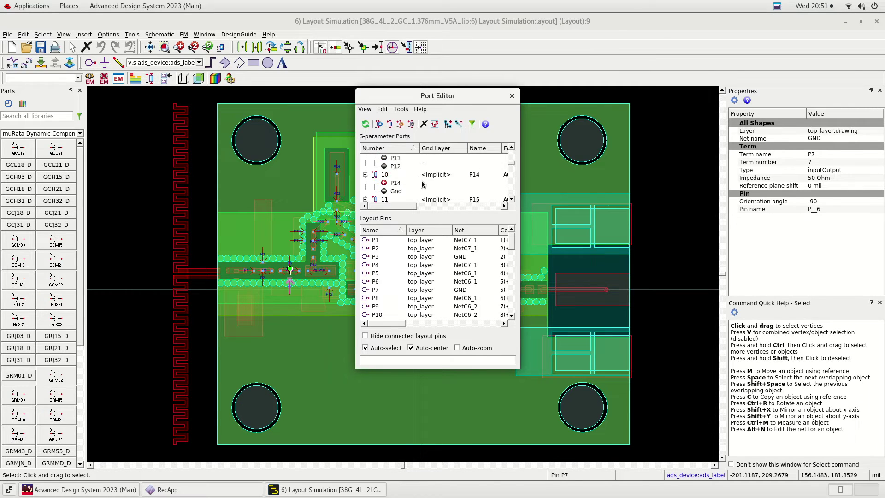
pyautogui.scroll(-18, 422, 184)
pyautogui.scroll(-2, 422, 184)
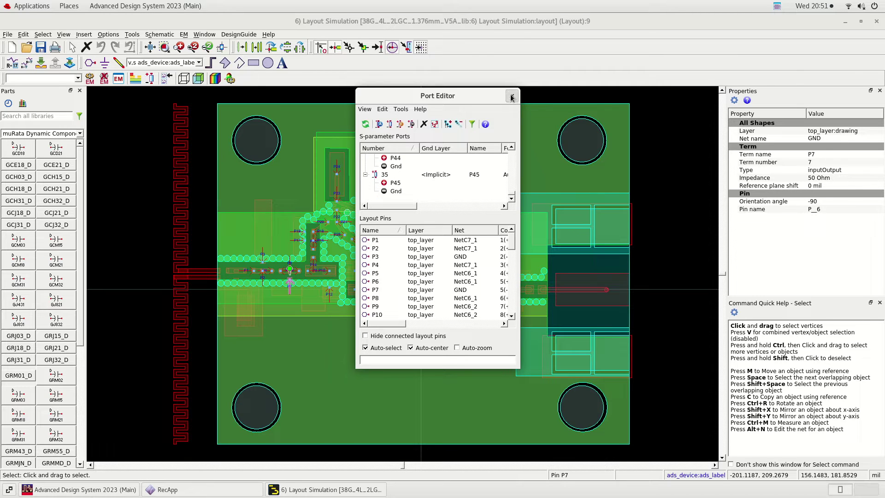
pyautogui.click(511, 96)
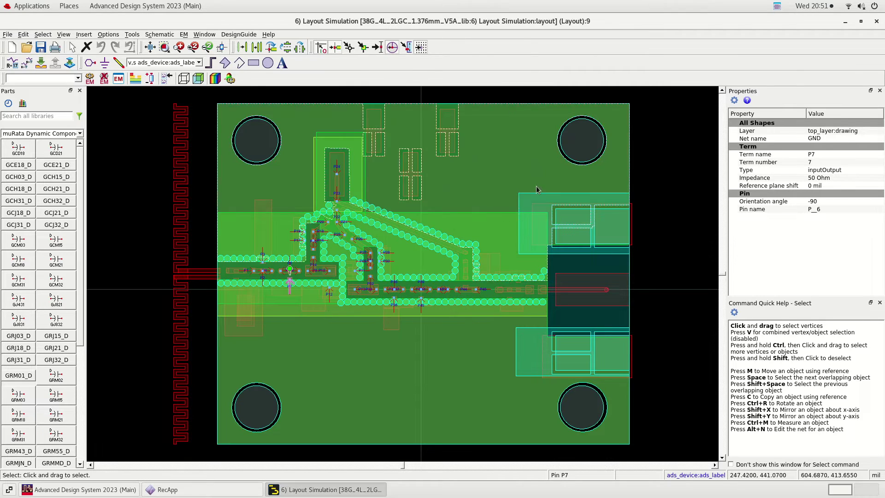
pyautogui.click(694, 282)
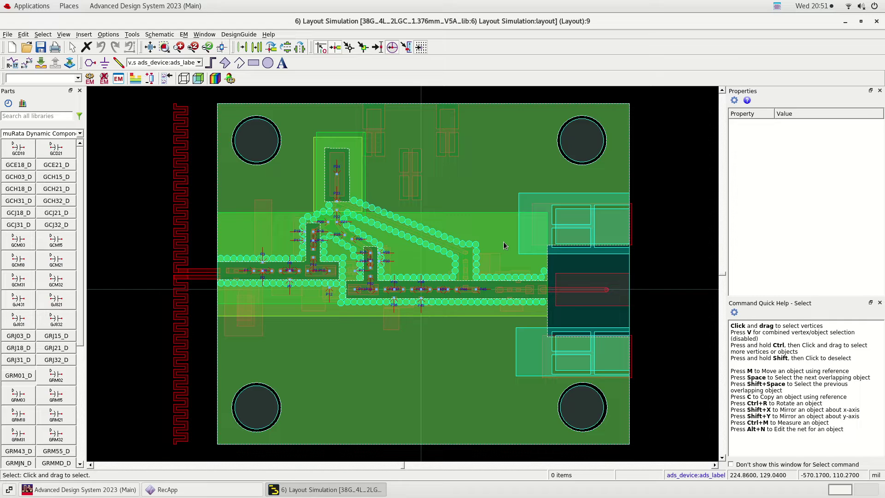
pyautogui.click(132, 34)
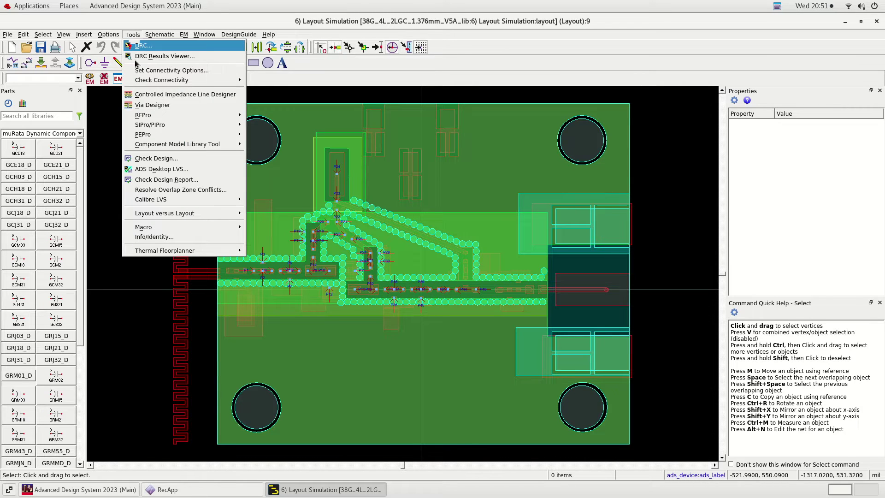
# Step: Open the existing RFPro setup and inspect ports P1 and P4 under Full EM Analysis
pyautogui.moveTo(152, 119)
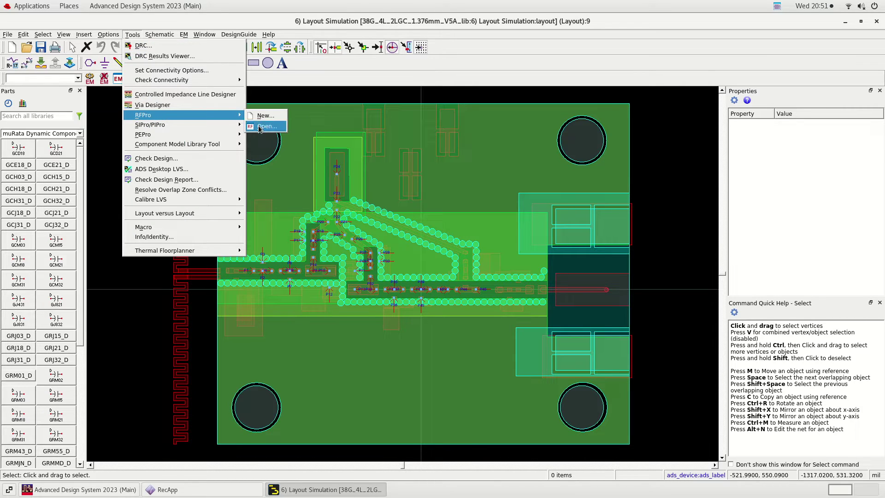
pyautogui.click(276, 136)
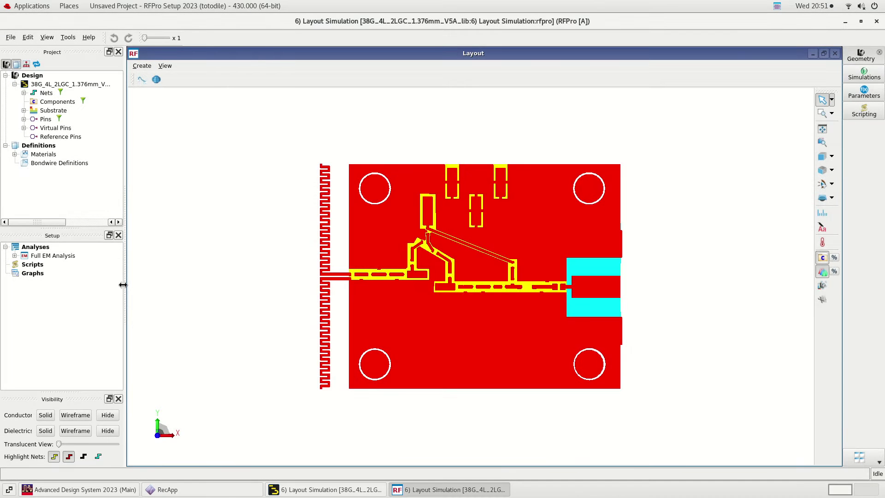
pyautogui.click(15, 256)
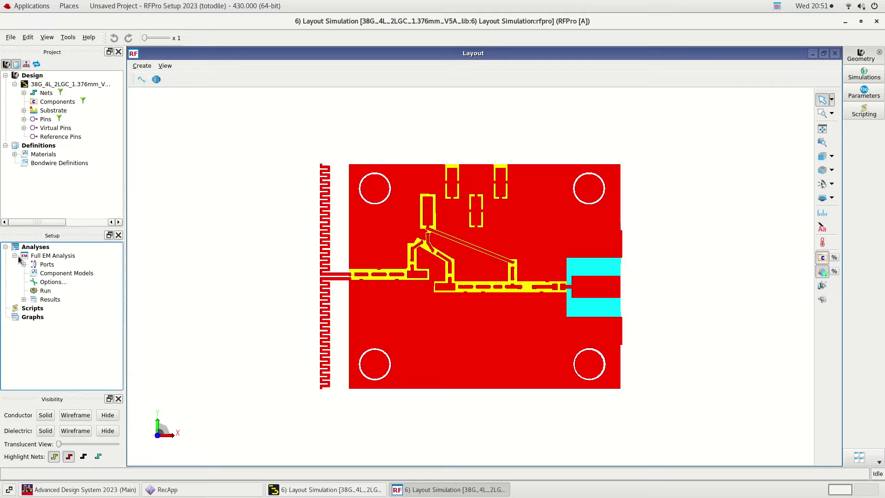
pyautogui.click(23, 264)
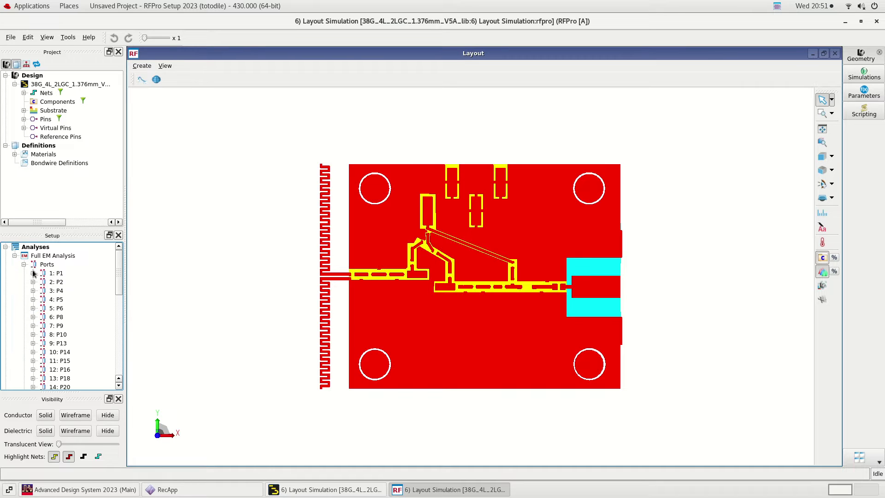
pyautogui.click(39, 275)
pyautogui.click(33, 274)
pyautogui.click(33, 274)
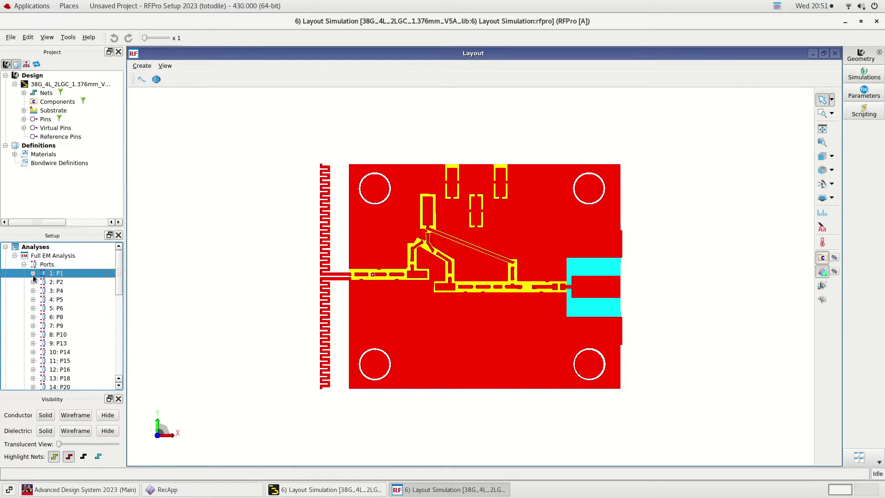
pyautogui.click(40, 290)
pyautogui.click(33, 291)
pyautogui.click(33, 291)
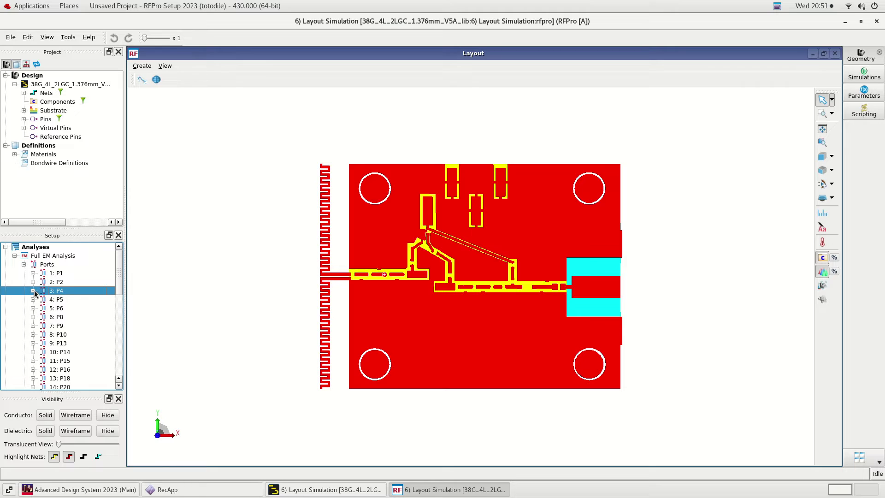
# Step: Show all port markers, tilt the board into 3D, and open the Full EM extraction Options
pyautogui.scroll(-2, 46, 299)
pyautogui.scroll(2, 64, 277)
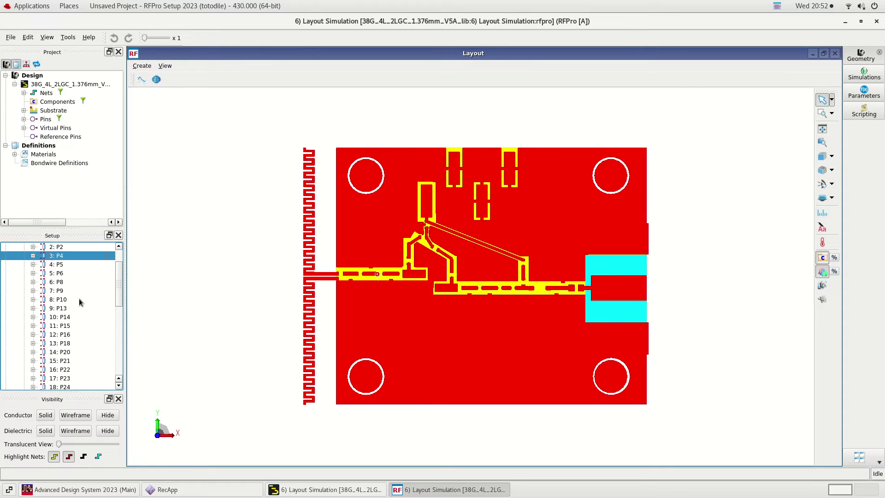
pyautogui.scroll(1, 65, 272)
pyautogui.click(47, 265)
pyautogui.scroll(2, 434, 268)
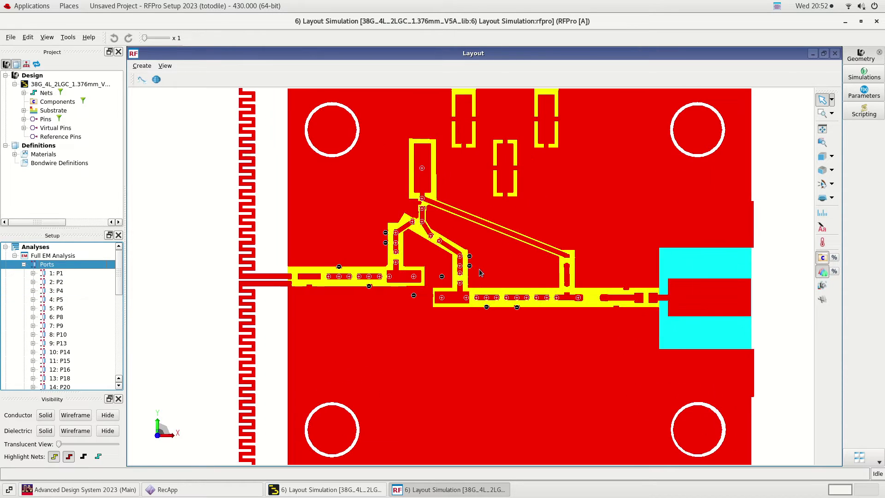
pyautogui.moveTo(394, 246); pyautogui.dragTo(386, 206)
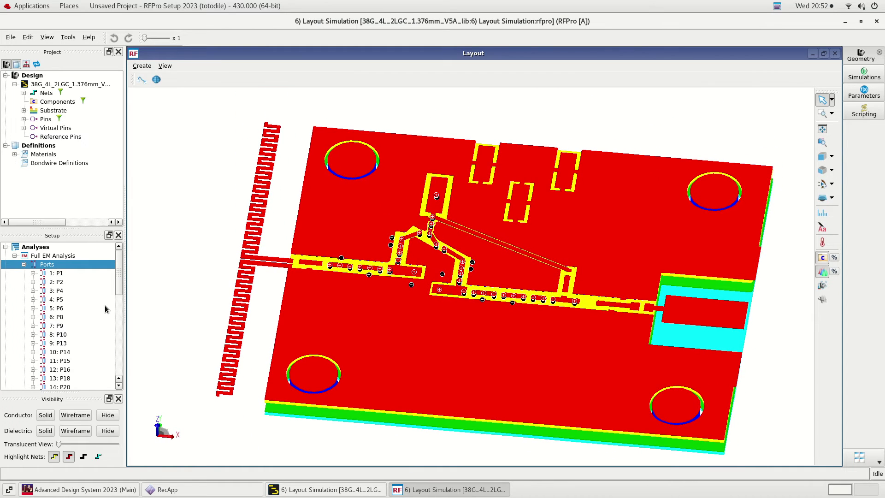
pyautogui.scroll(-9, 88, 323)
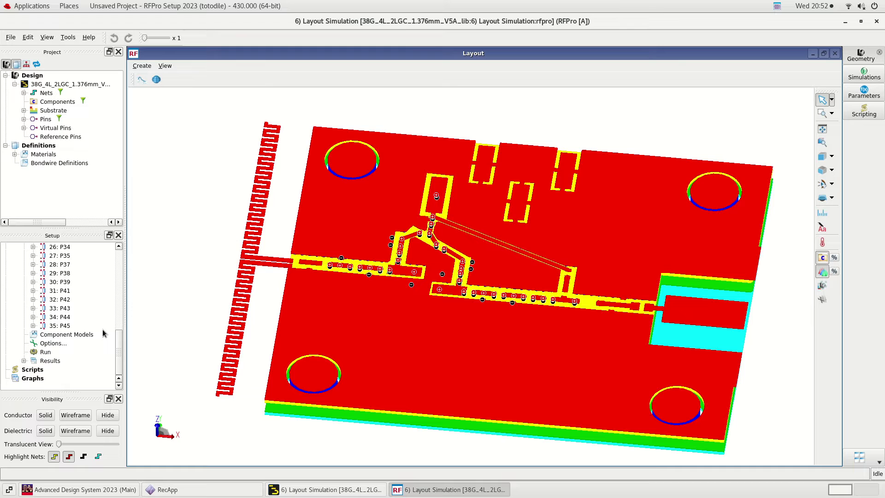
pyautogui.doubleClick(62, 344)
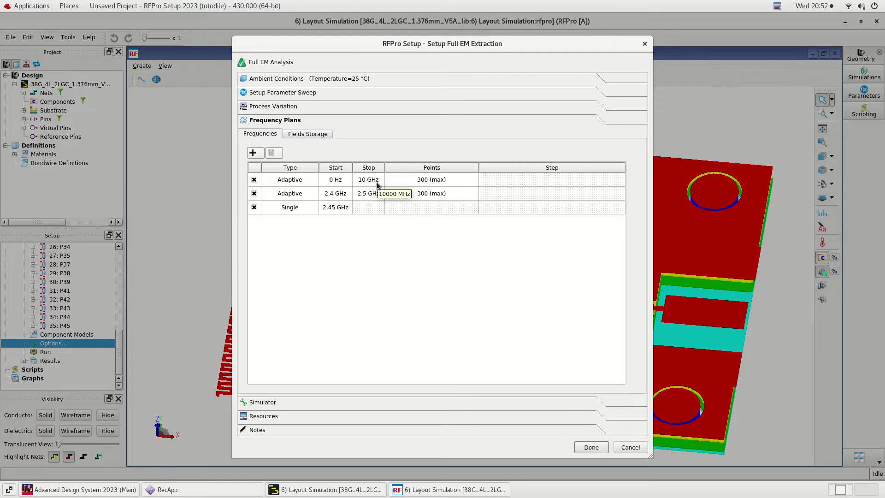
# Step: Collapse Frequency Plans and open the Advanced Simulator Setup for the FEM preset
pyautogui.click(484, 244)
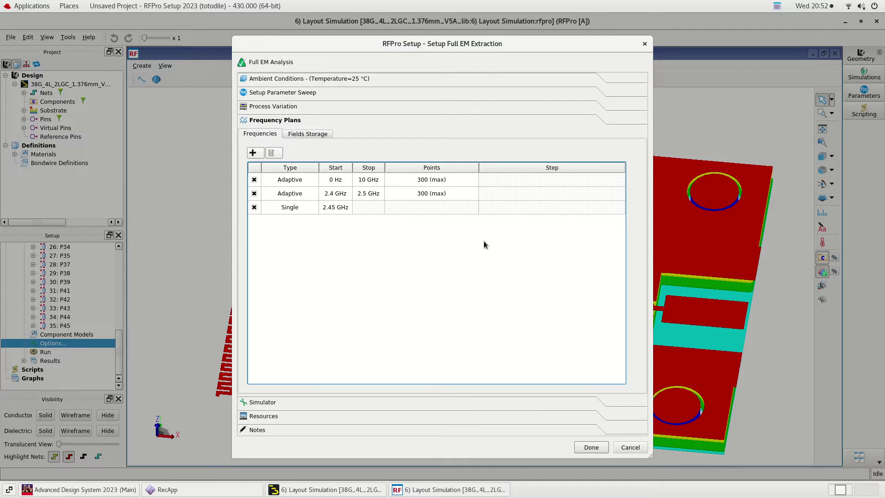
pyautogui.click(352, 402)
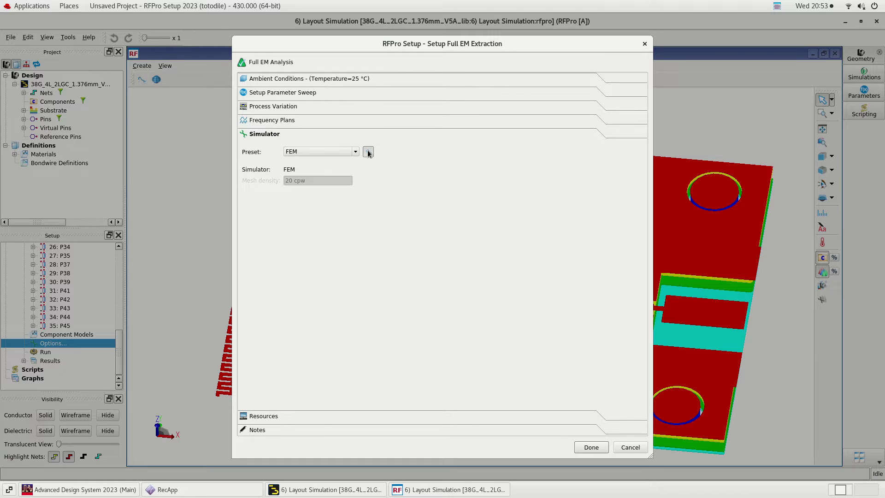
pyautogui.click(368, 152)
# Step: Set mesh Generation 2, turn mesh domain optimisation On, and refinement frequency to 2.5 GHz
pyautogui.click(445, 215)
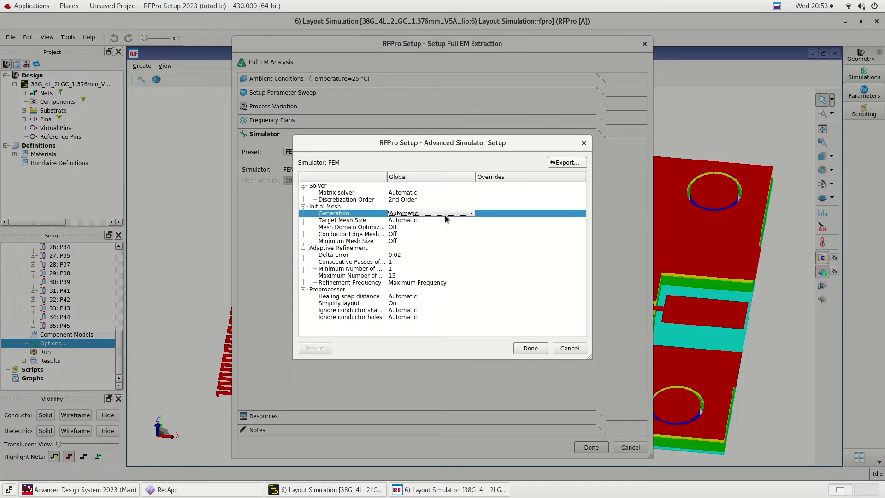
pyautogui.click(445, 215)
pyautogui.click(433, 234)
pyautogui.click(492, 241)
pyautogui.click(436, 227)
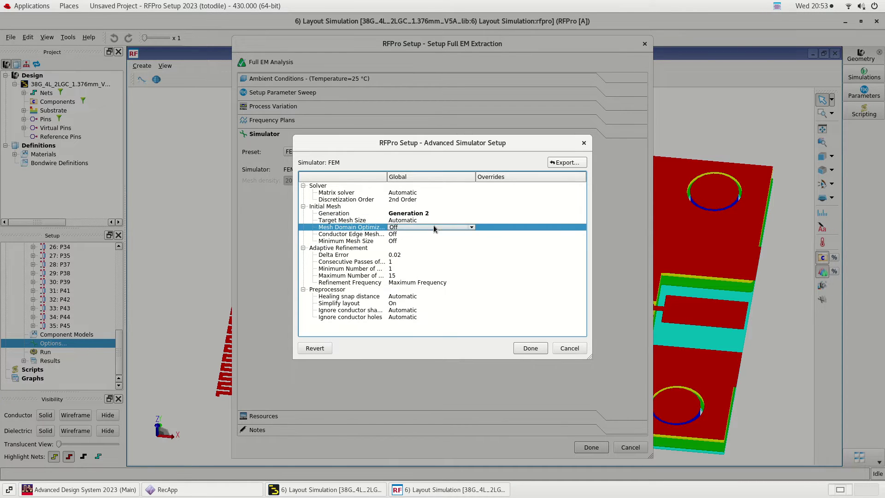
pyautogui.click(471, 228)
pyautogui.click(427, 234)
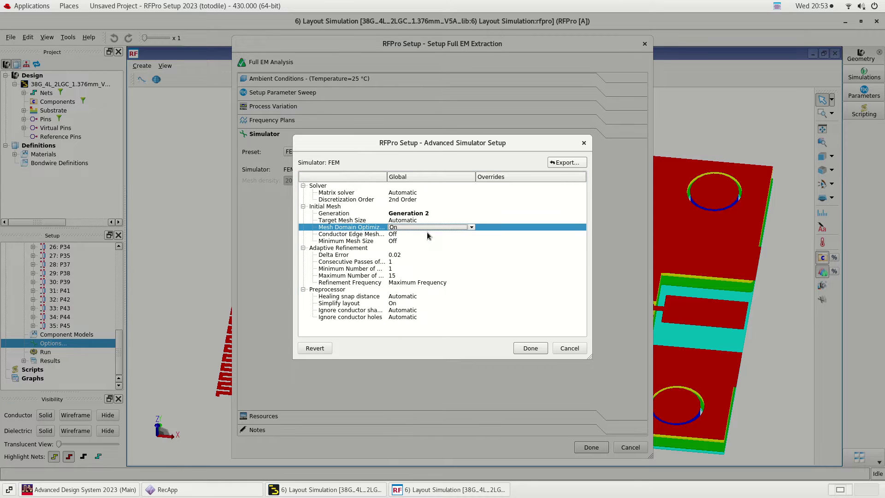
pyautogui.click(519, 263)
pyautogui.click(452, 283)
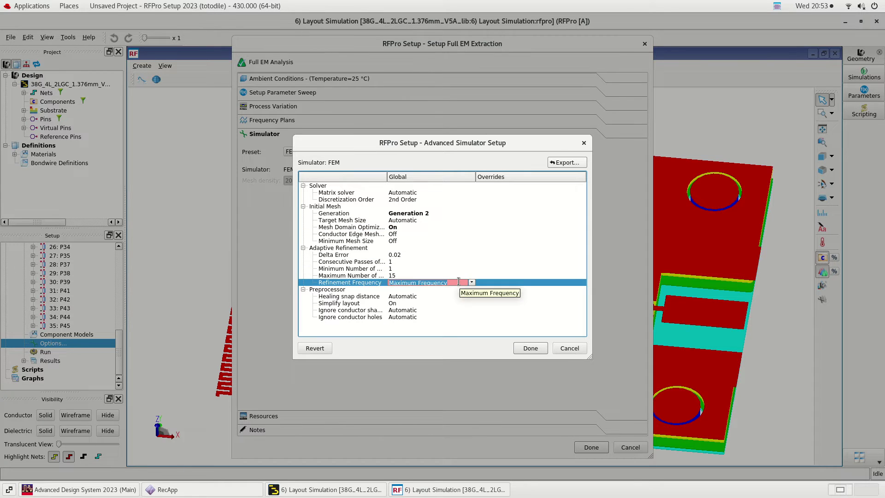
pyautogui.write('2')
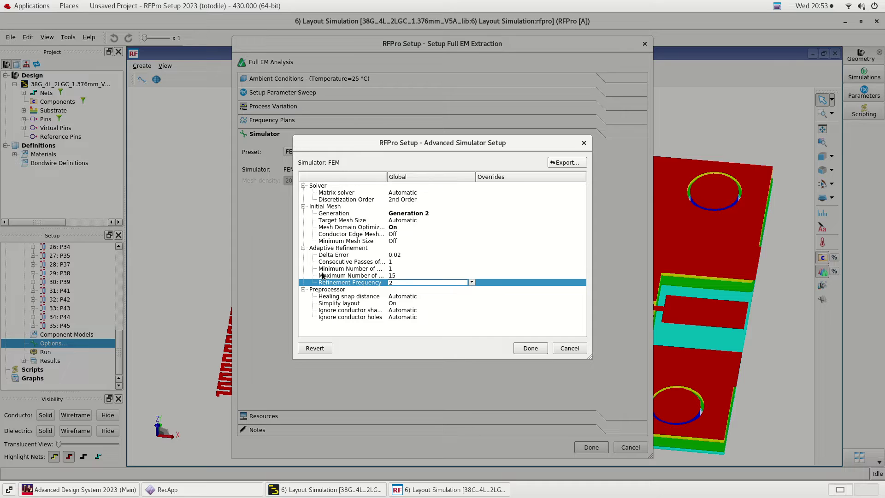
pyautogui.write('.5 GHz')
pyautogui.click(512, 261)
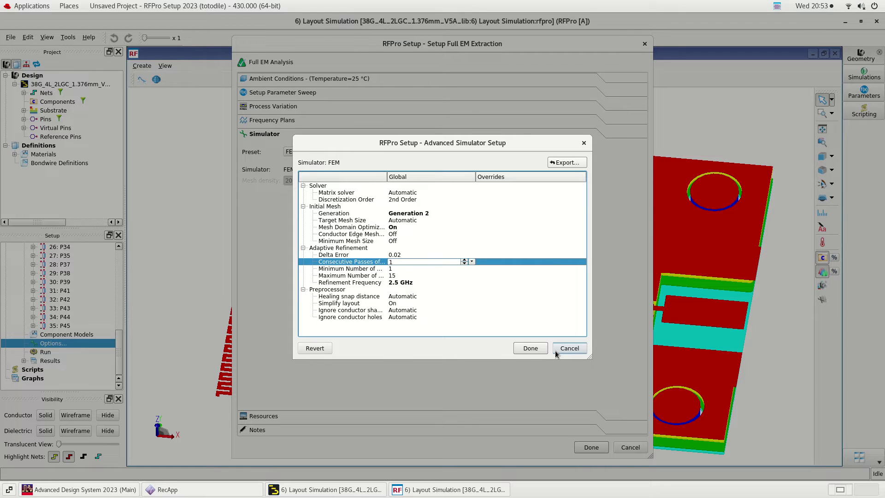
# Step: Close the advanced settings and cancel the Full EM Extraction setup without saving
pyautogui.click(570, 348)
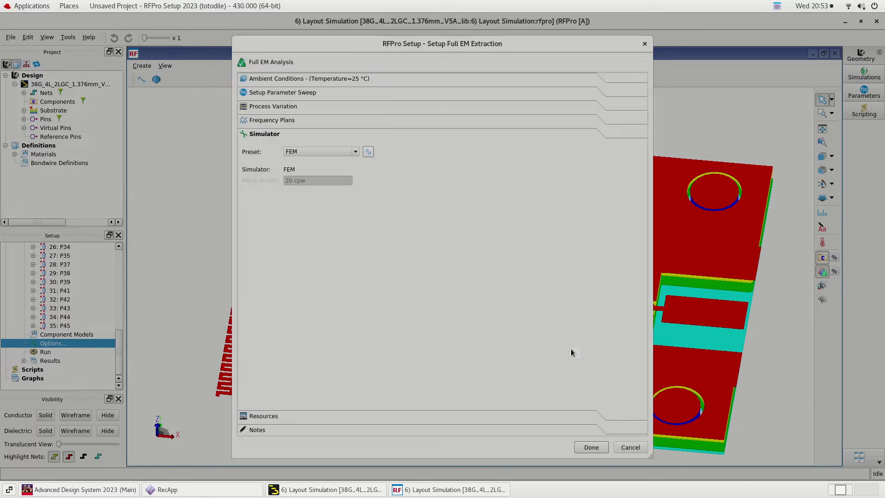
pyautogui.click(623, 449)
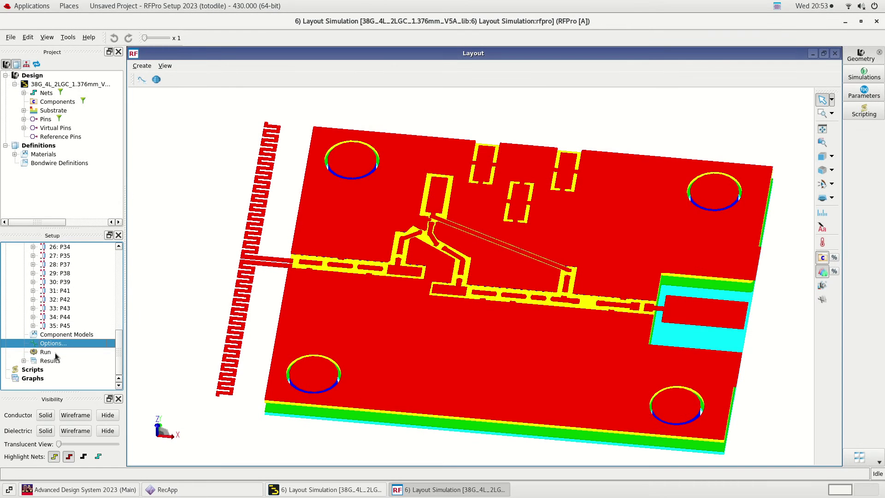
pyautogui.click(54, 352)
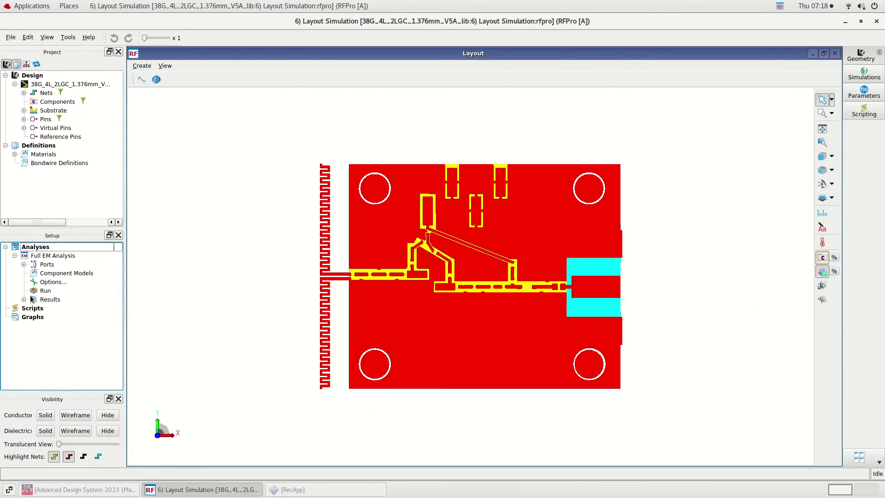
# Step: Review the Generate Test Bench and Generate Sub Circuit result options, then close RFPro
pyautogui.click(44, 299)
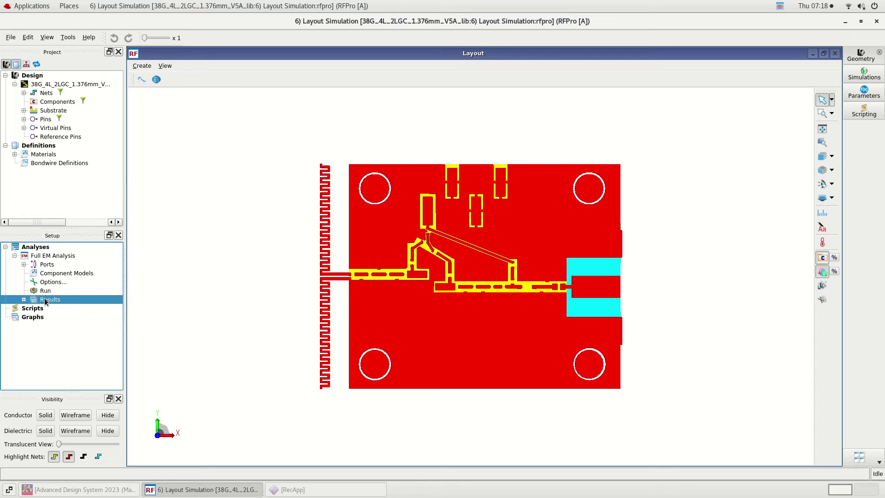
pyautogui.click(23, 300)
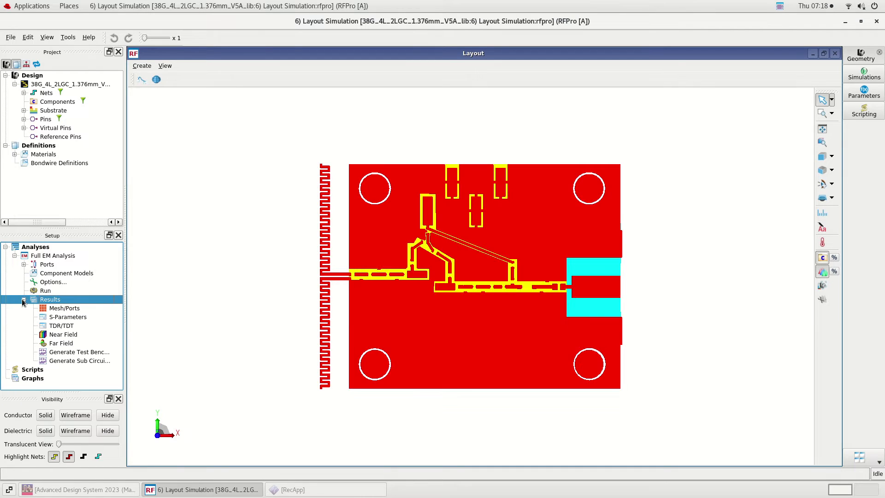
pyautogui.click(83, 353)
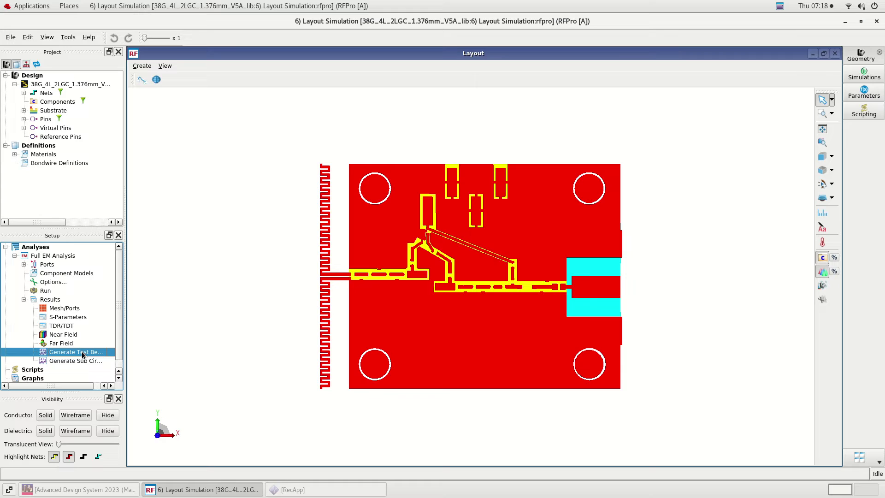
pyautogui.click(84, 361)
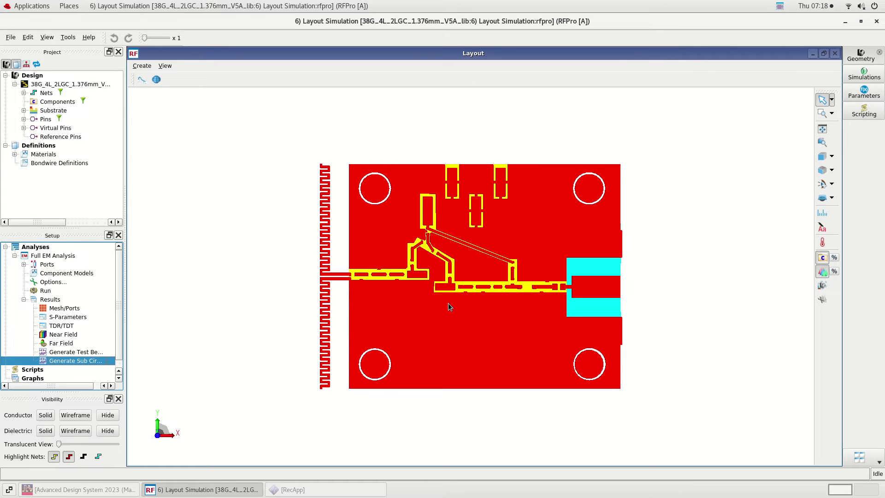
pyautogui.click(876, 21)
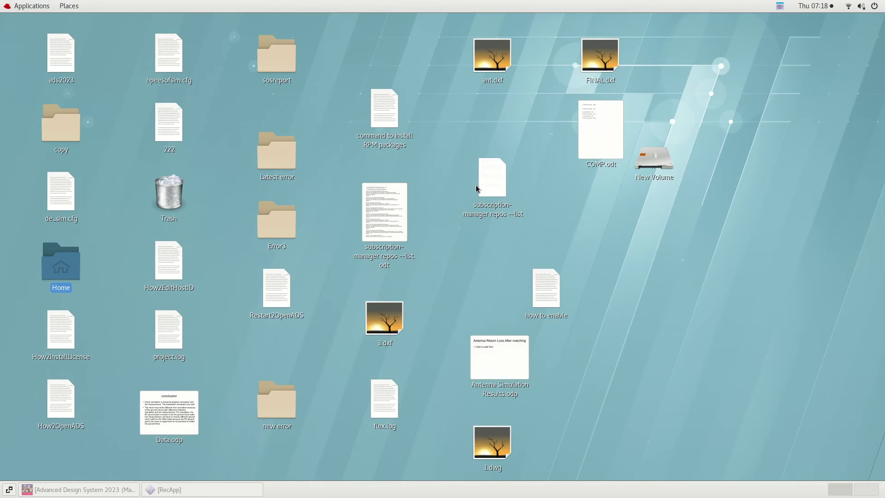
# Step: Open the 7) LNA EM-Circuit Co-Simulation_V3 schematic from the ADS main window
pyautogui.click(110, 487)
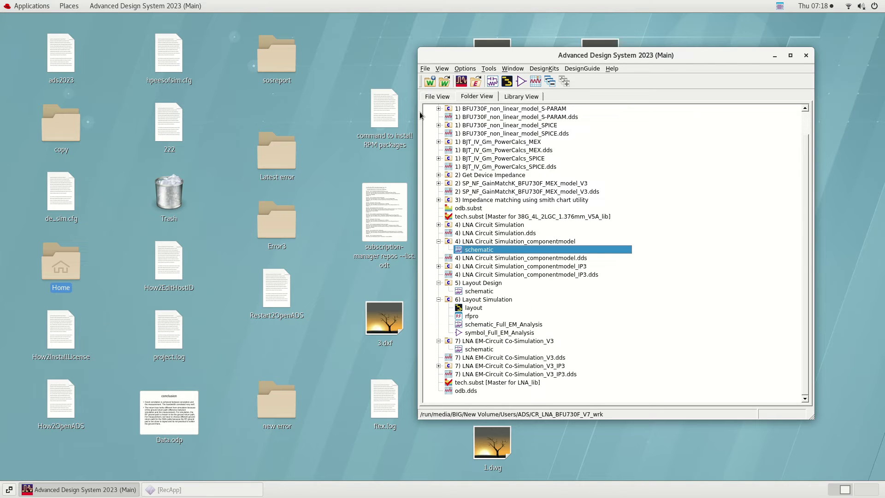
pyautogui.doubleClick(482, 349)
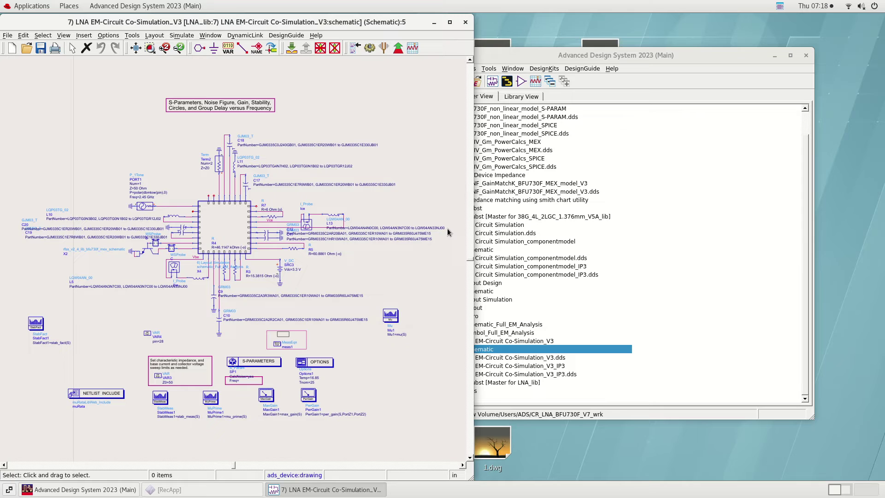
pyautogui.click(450, 22)
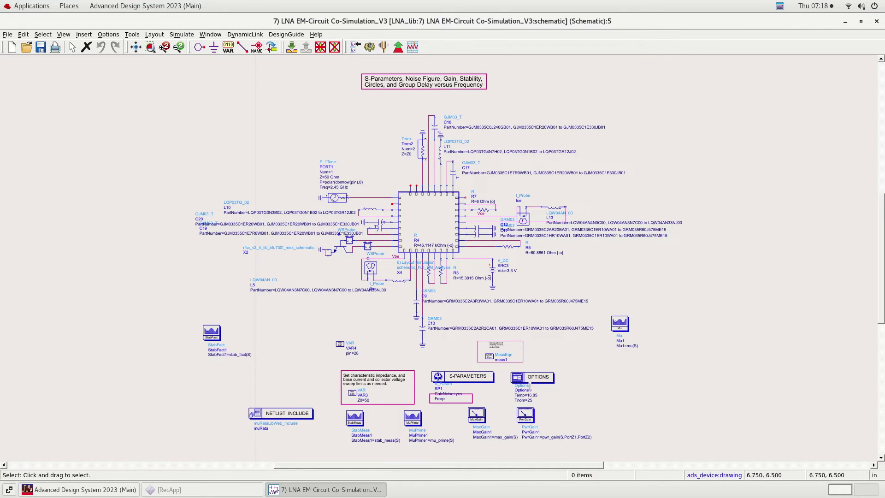
pyautogui.click(584, 54)
pyautogui.moveTo(585, 54); pyautogui.dragTo(642, 46)
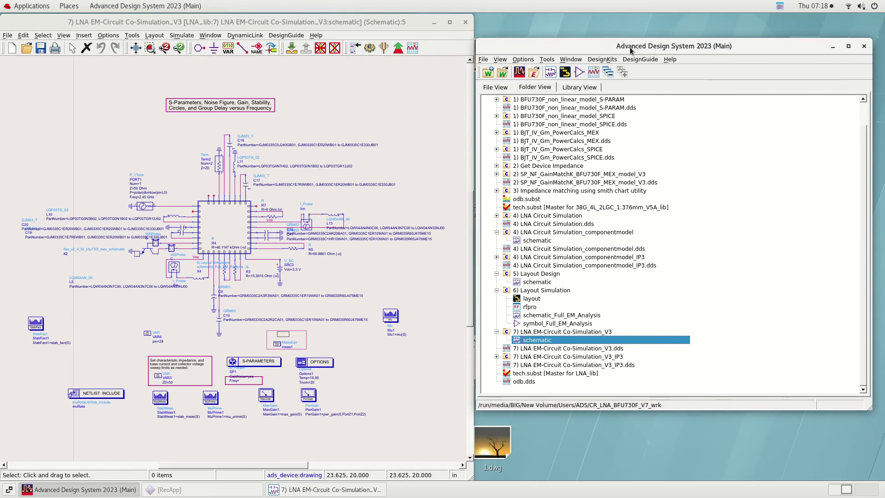
# Step: Compare V3 with the componentmodel schematic, close componentmodel, and maximize the V3 window
pyautogui.doubleClick(536, 241)
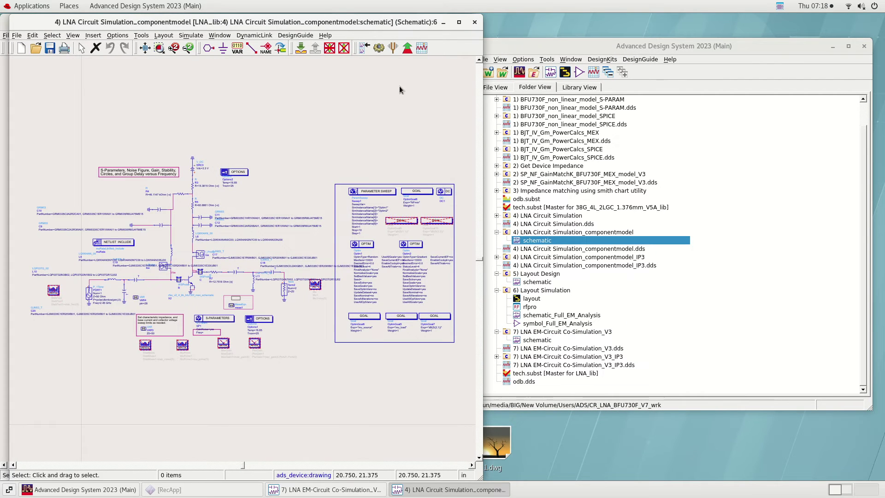
pyautogui.moveTo(314, 22); pyautogui.dragTo(783, 20)
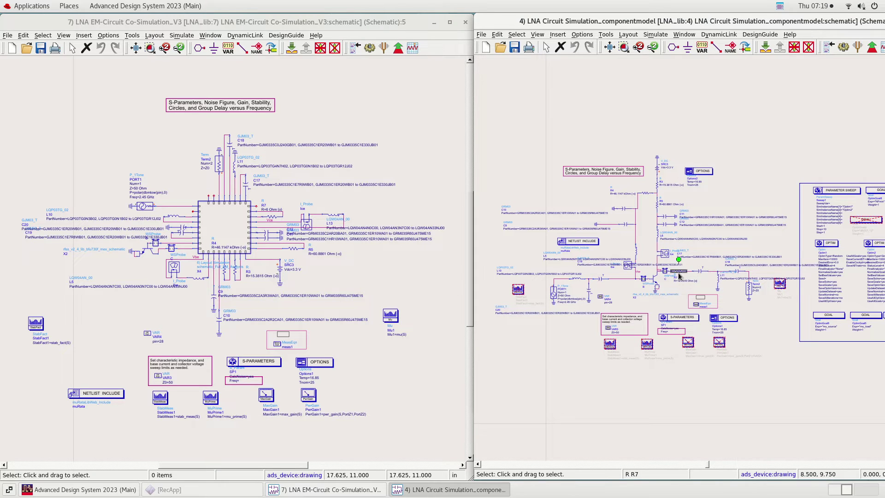
pyautogui.click(276, 216)
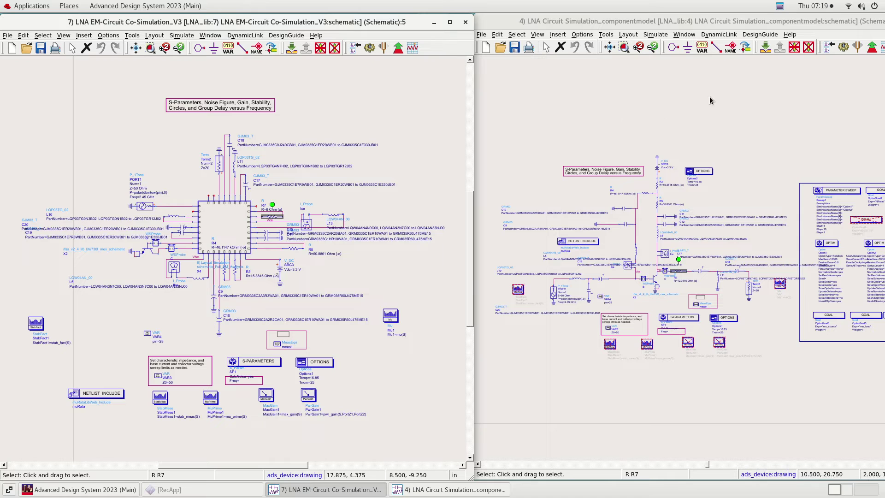
pyautogui.moveTo(696, 25); pyautogui.dragTo(584, 26)
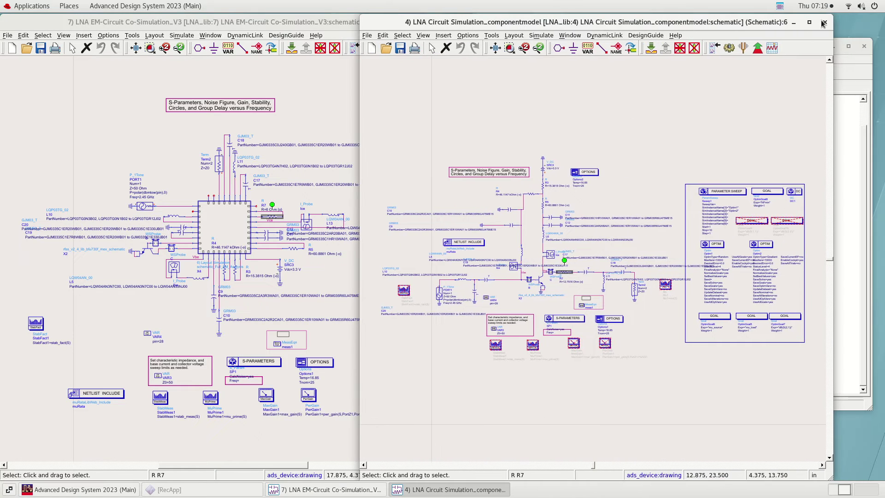
pyautogui.click(825, 22)
pyautogui.click(449, 23)
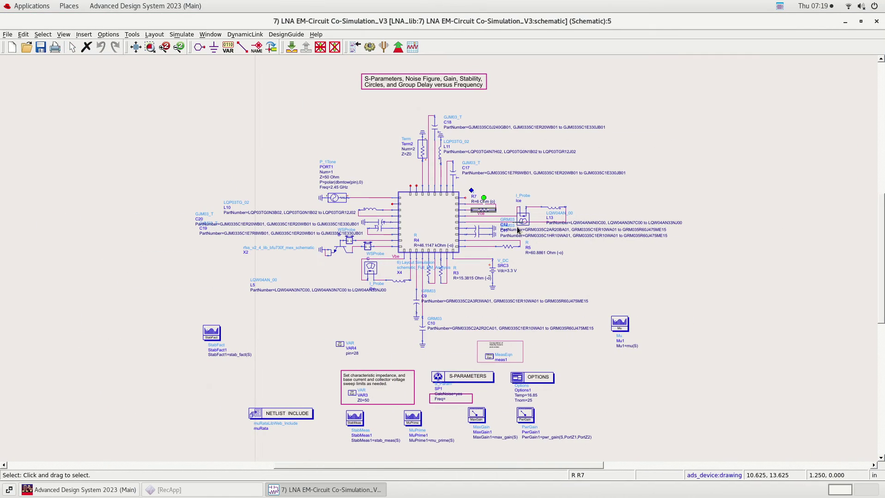
# Step: Simulate the V3 co-simulation and dismiss the ADS simulation warning
pyautogui.click(370, 47)
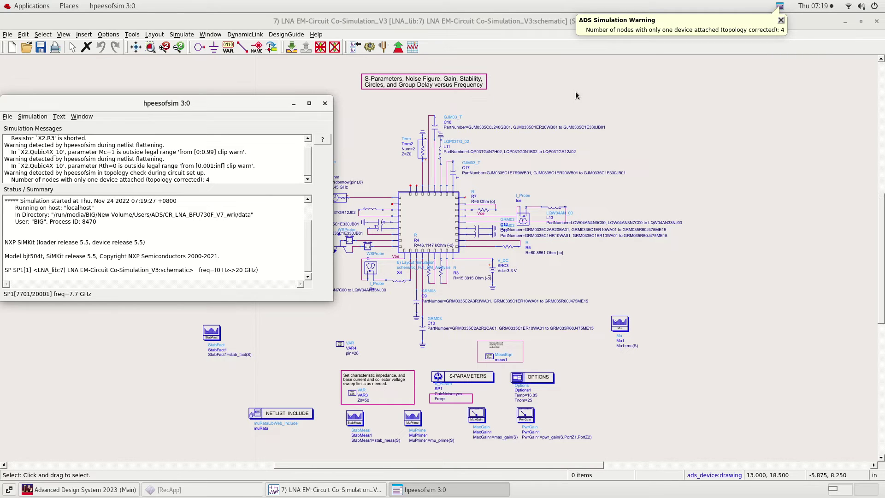
pyautogui.click(781, 21)
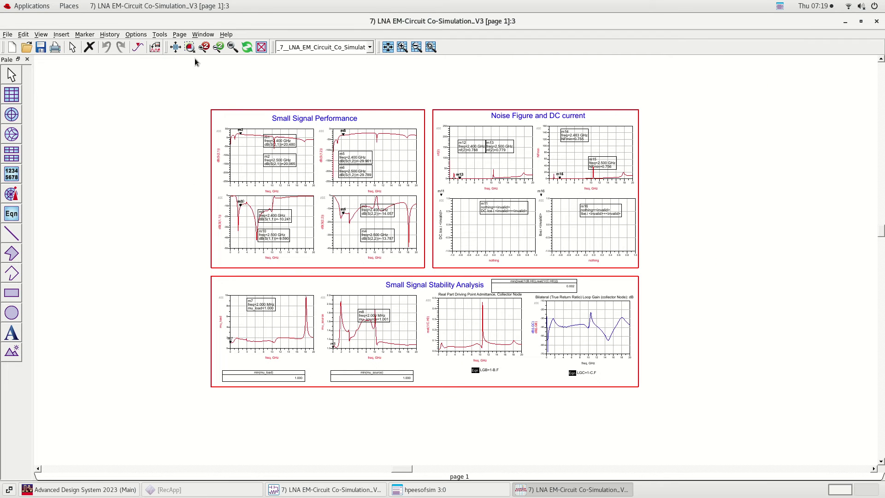
pyautogui.click(190, 47)
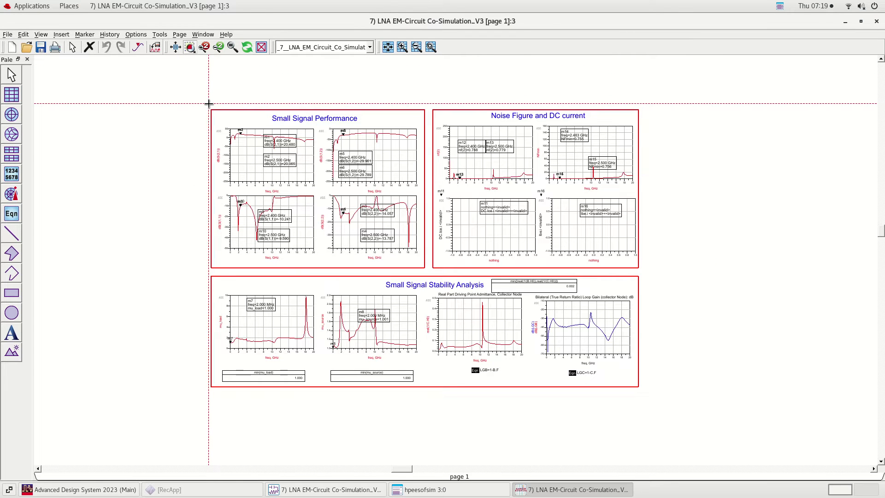
pyautogui.moveTo(209, 108); pyautogui.dragTo(424, 272)
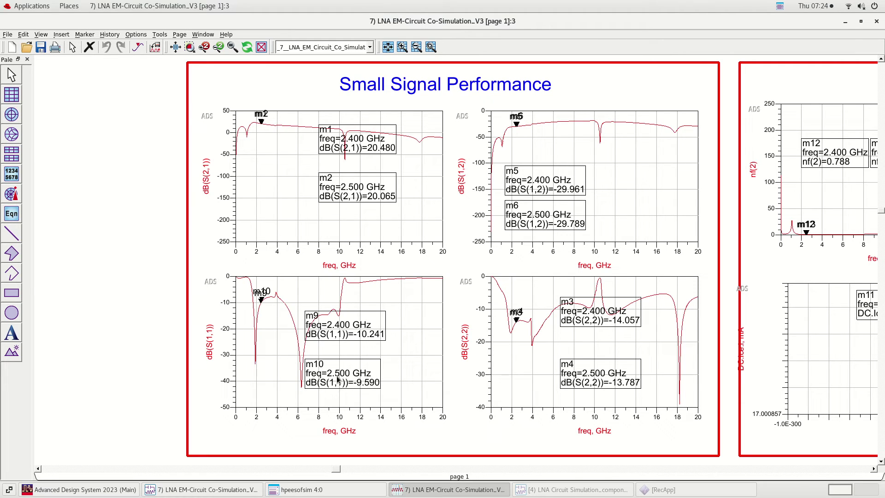
pyautogui.scroll(-3, 338, 380)
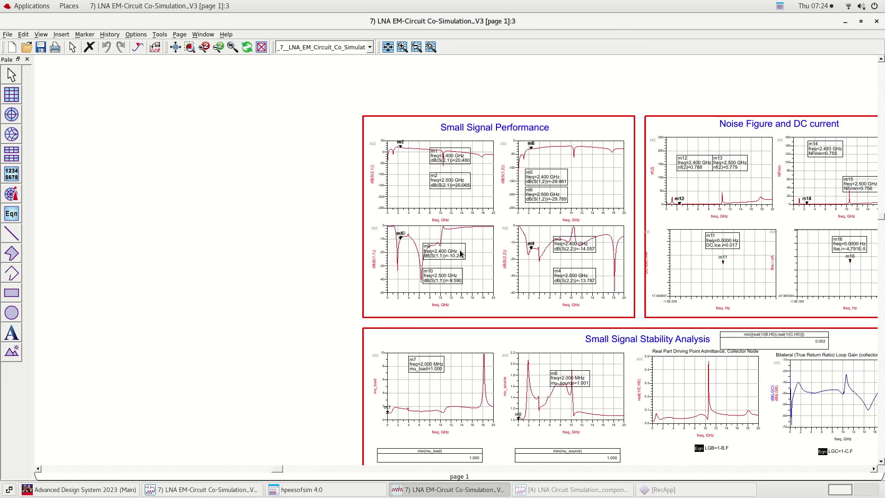
pyautogui.scroll(-1, 609, 243)
pyautogui.scroll(2, 610, 243)
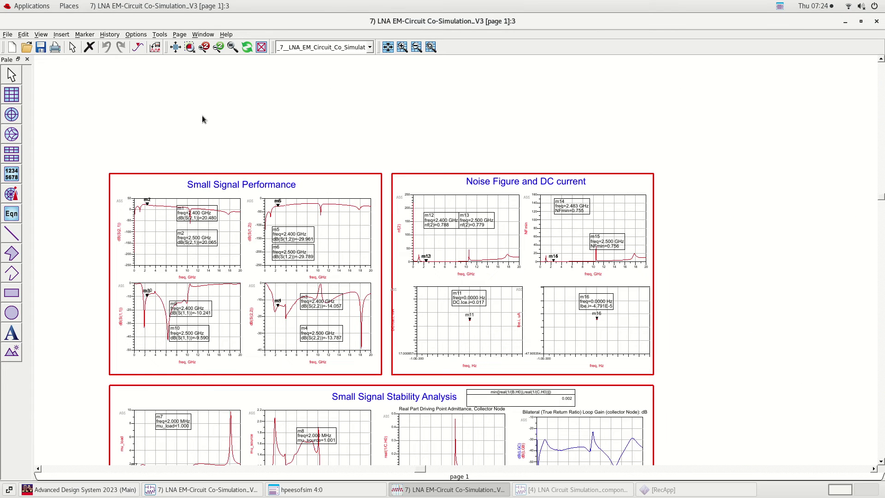
pyautogui.click(190, 47)
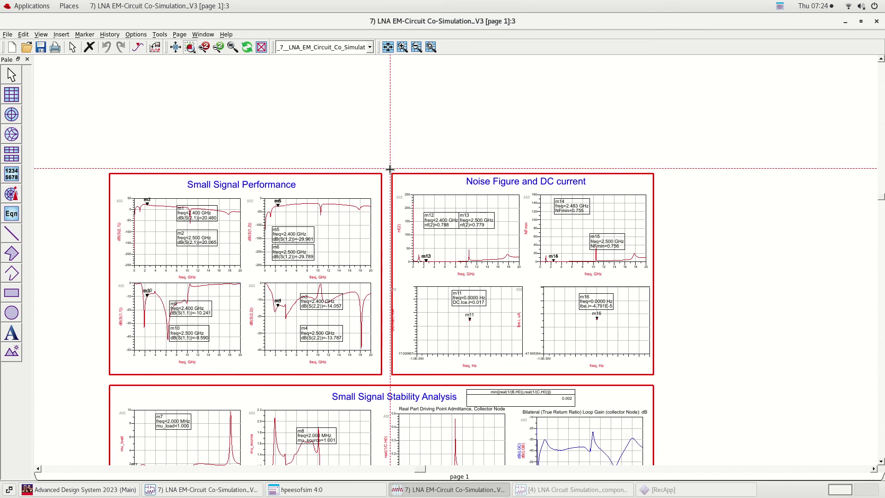
pyautogui.moveTo(390, 170); pyautogui.dragTo(651, 376)
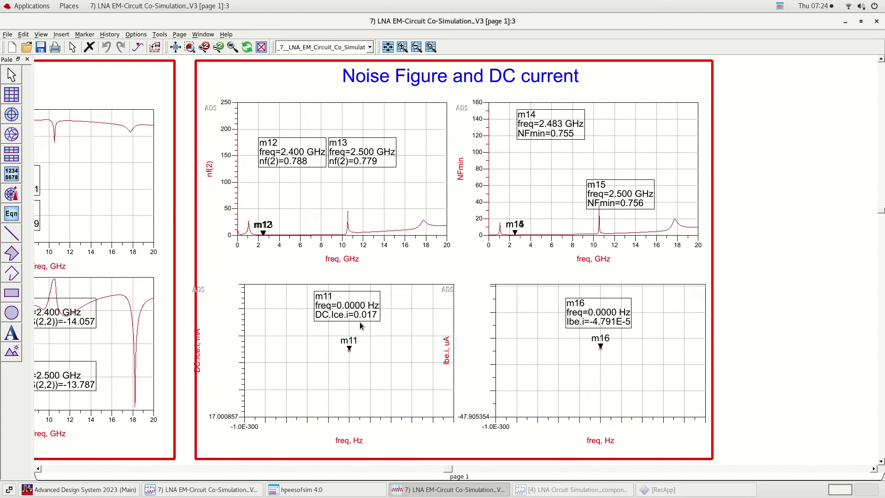
# Step: Zoom the data display onto the Noise Figure and Stability plots
pyautogui.scroll(-5, 368, 327)
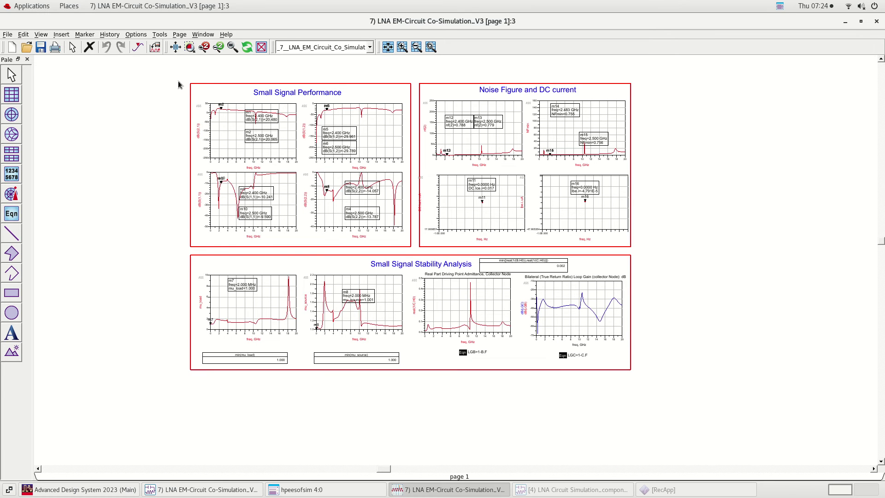
pyautogui.click(190, 47)
pyautogui.moveTo(153, 294); pyautogui.dragTo(755, 333)
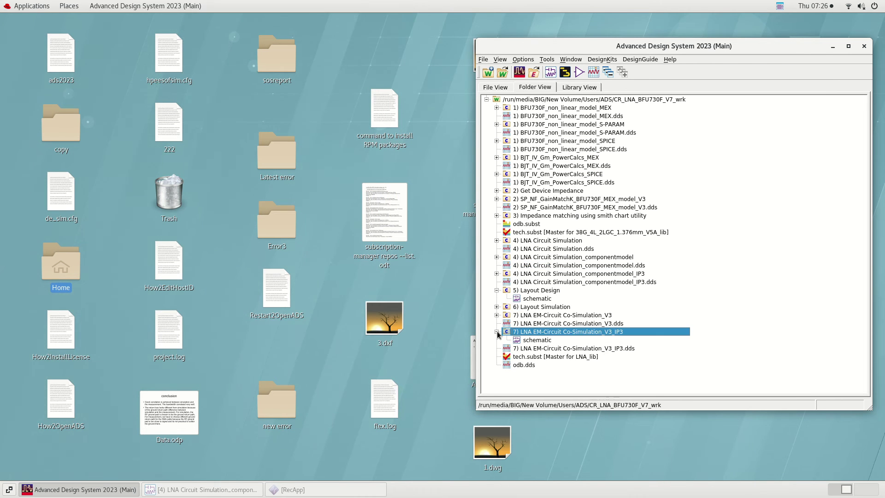
# Step: Open the V3_IP3 schematic and check the HB1 Freq[2] and PORT1 Freq[1]/Freq[2] values
pyautogui.click(536, 339)
pyautogui.doubleClick(536, 340)
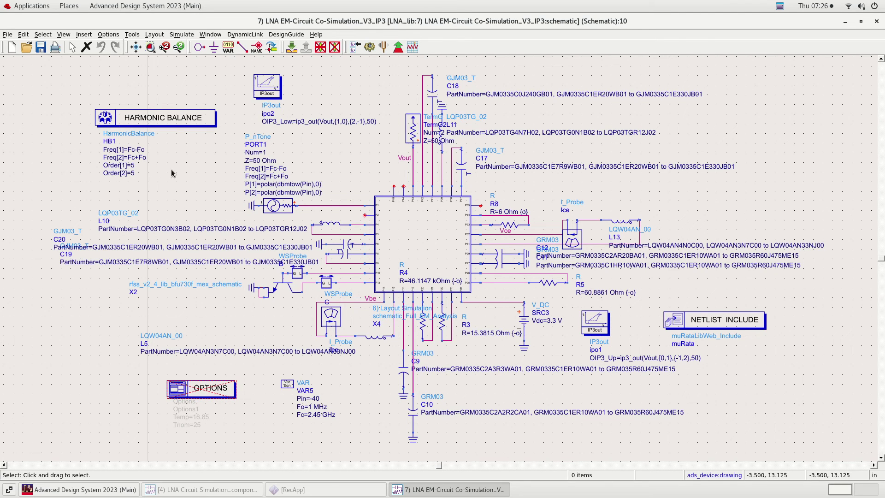
pyautogui.doubleClick(138, 158)
pyautogui.click(183, 172)
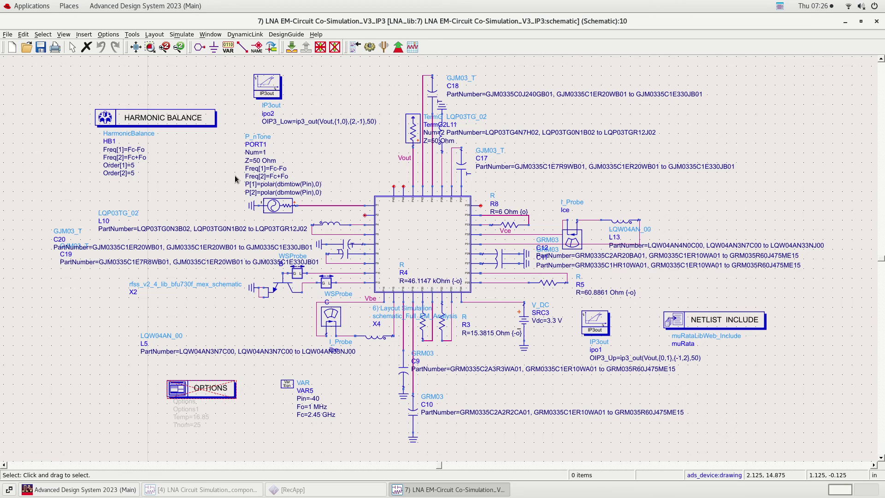
pyautogui.doubleClick(275, 168)
pyautogui.press('Escape')
pyautogui.doubleClick(282, 177)
pyautogui.press('Escape')
# Step: Check the ipo1 and ipo2 IP3 output measurements and run the harmonic balance simulation
pyautogui.click(260, 91)
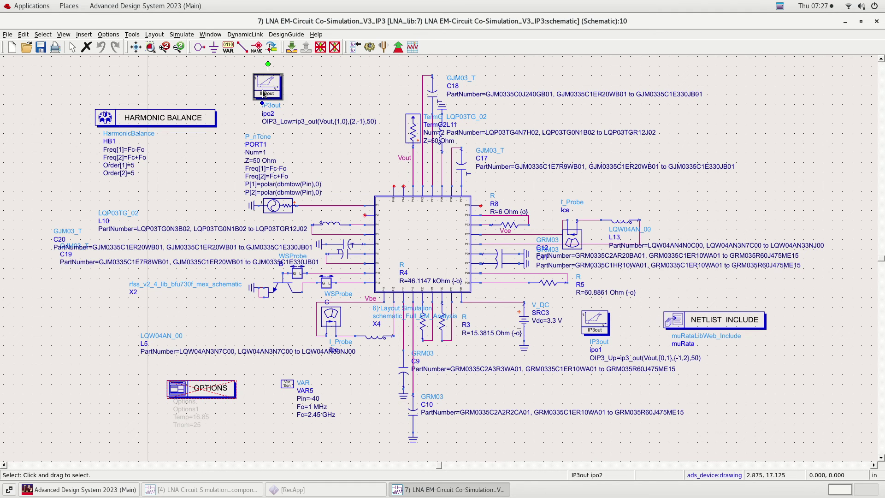
pyautogui.click(603, 323)
pyautogui.click(270, 104)
pyautogui.click(370, 46)
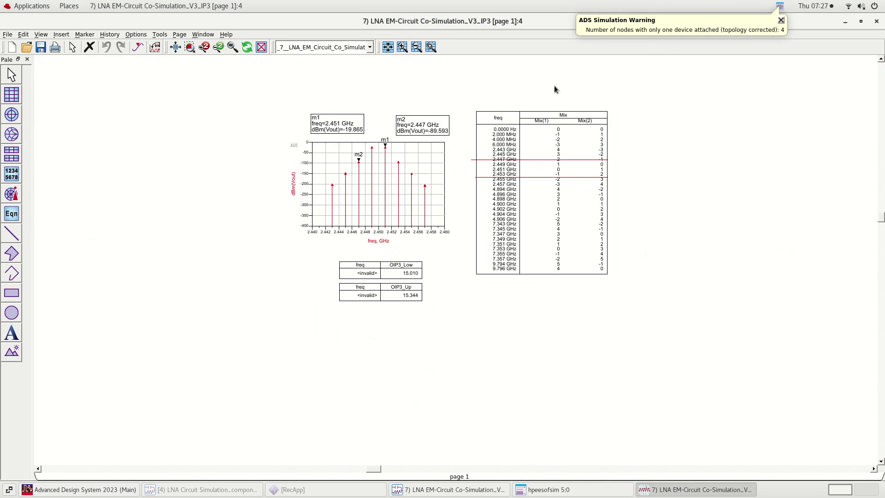
# Step: Zoom the data display onto the output spectrum and the OIP3_Low/OIP3_Up tables
pyautogui.click(175, 47)
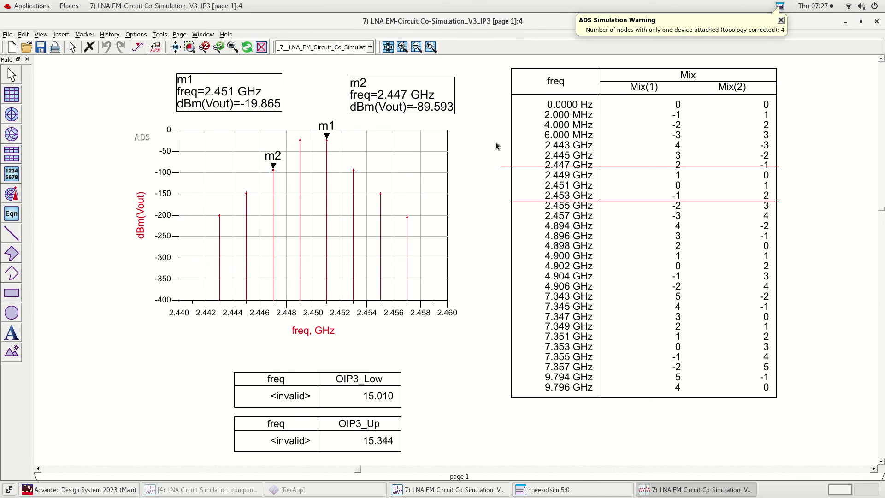